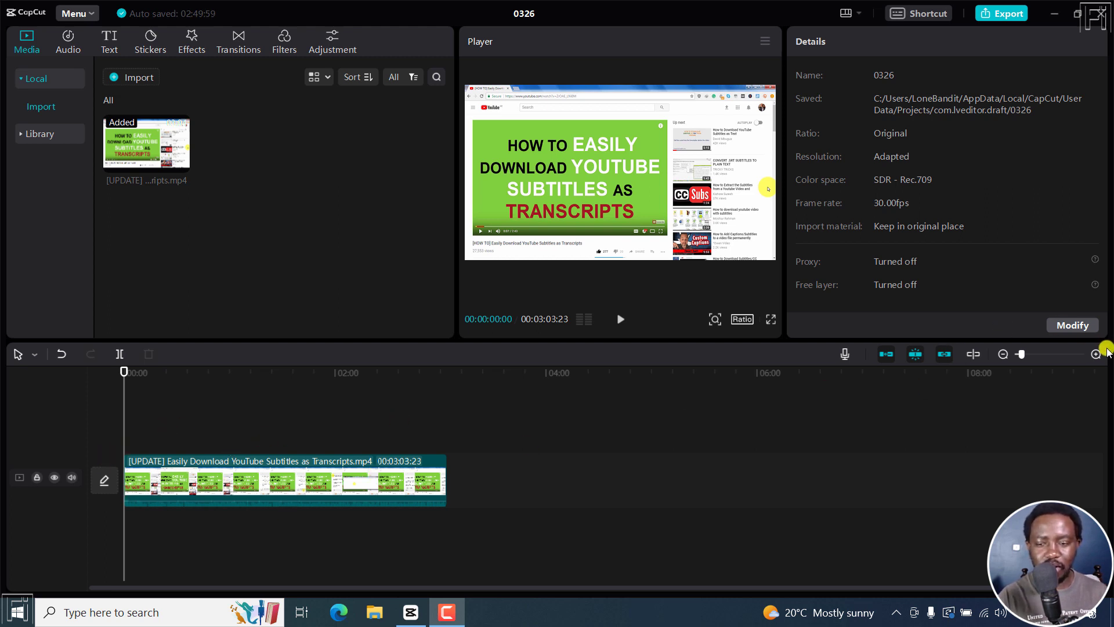
Step: Generate English auto captions from the video's speech using Text > Auto captions
{"action": "left_click", "coordinate": [1095, 354]}
{"action": "left_click", "coordinate": [1096, 354]}
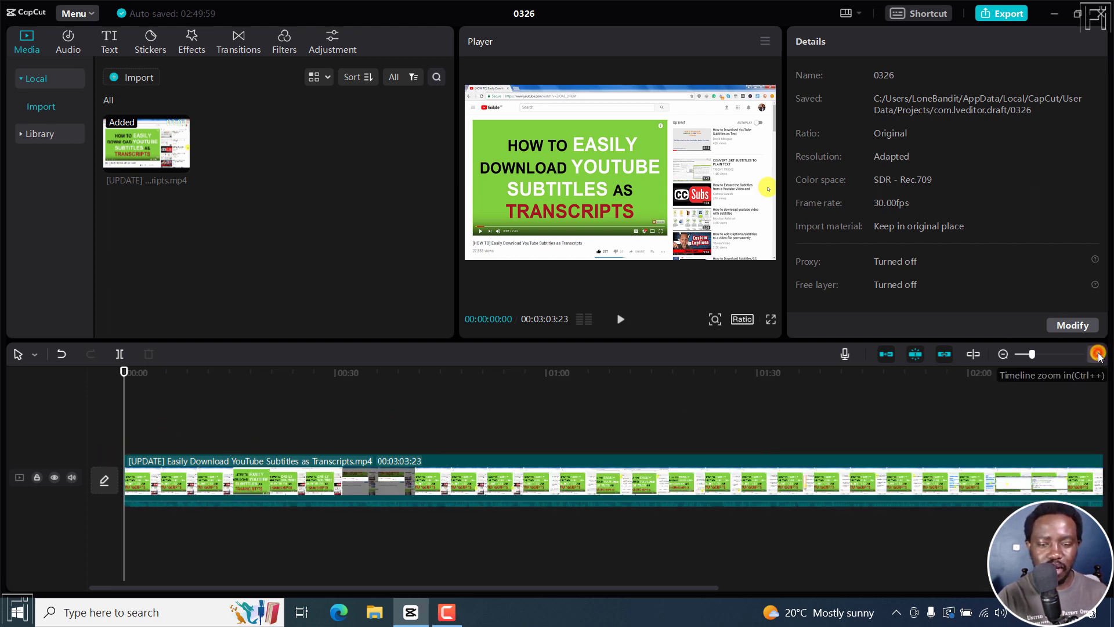
{"action": "left_click", "coordinate": [1002, 354]}
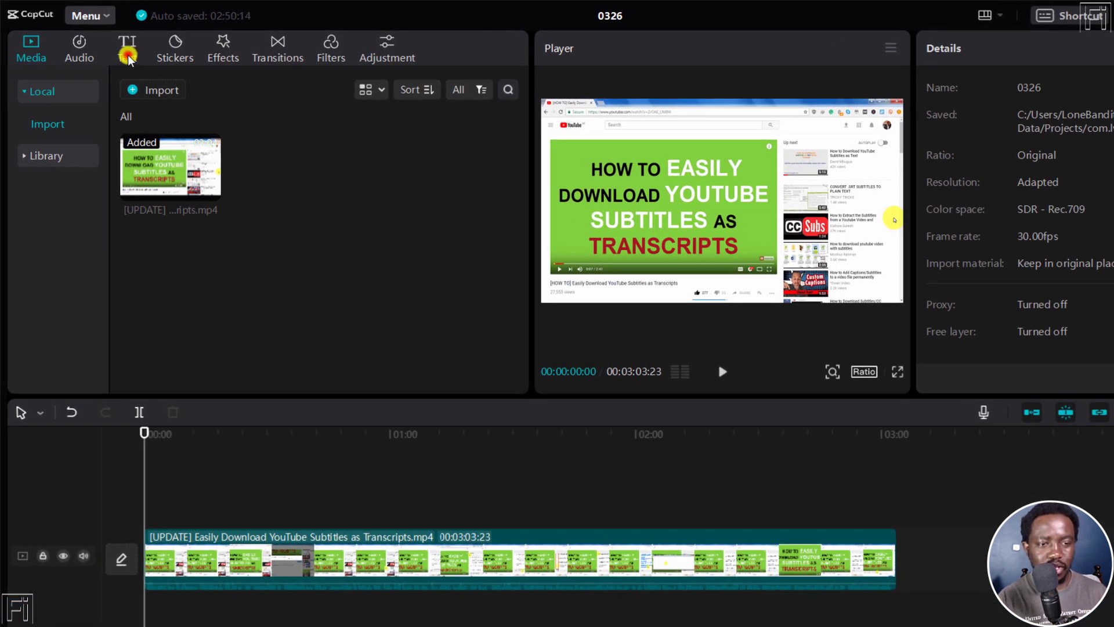
{"action": "left_click", "coordinate": [128, 56]}
{"action": "left_click", "coordinate": [42, 193]}
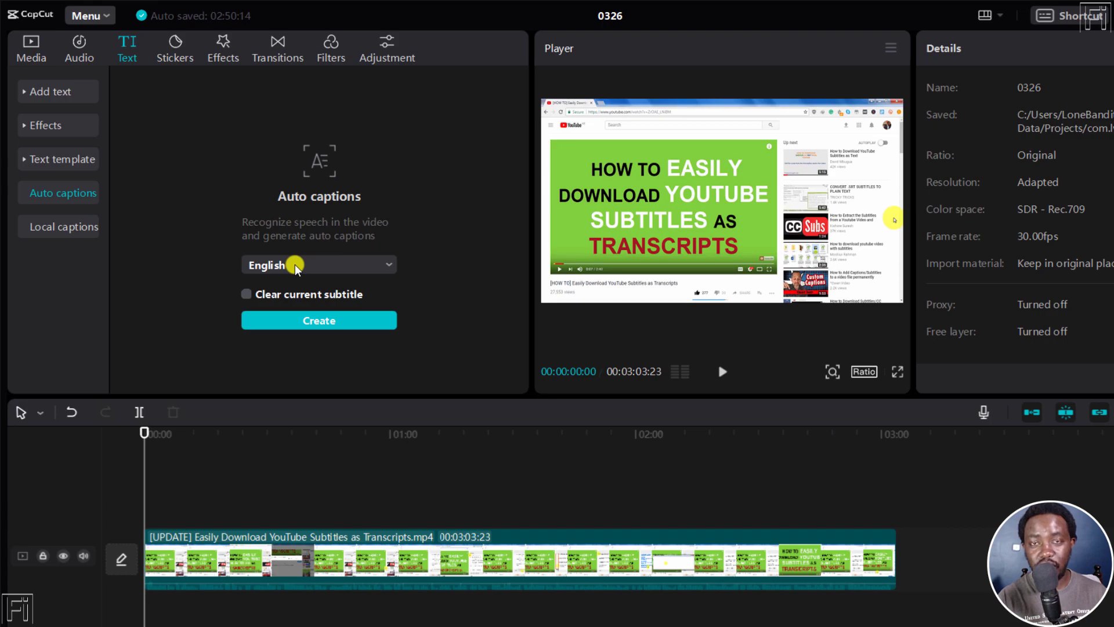
{"action": "left_click", "coordinate": [310, 322]}
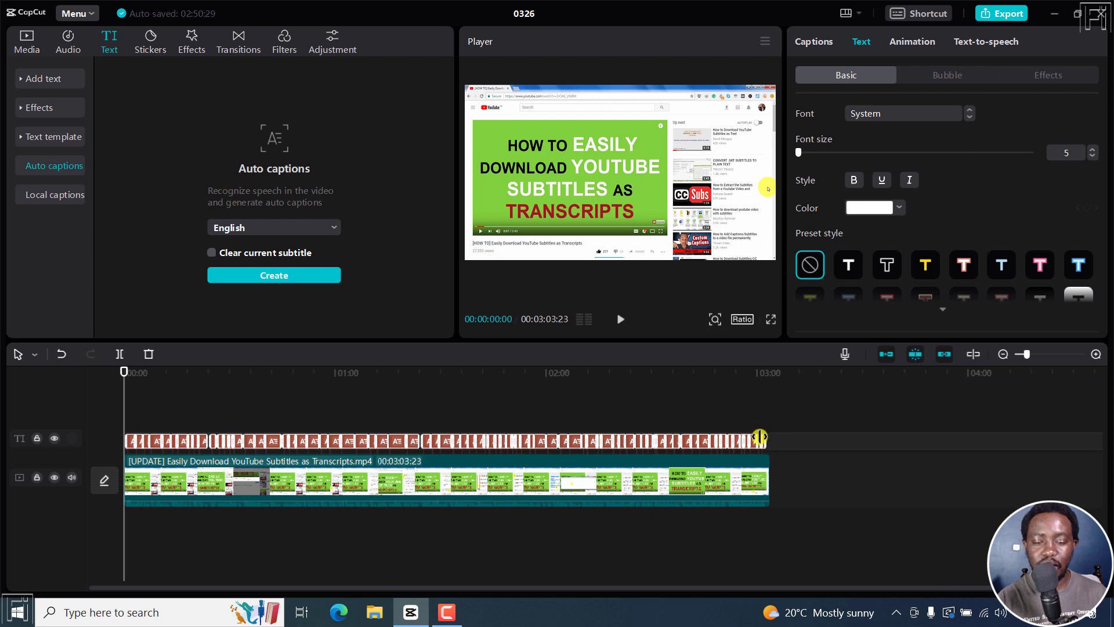
{"action": "left_click", "coordinate": [1093, 354]}
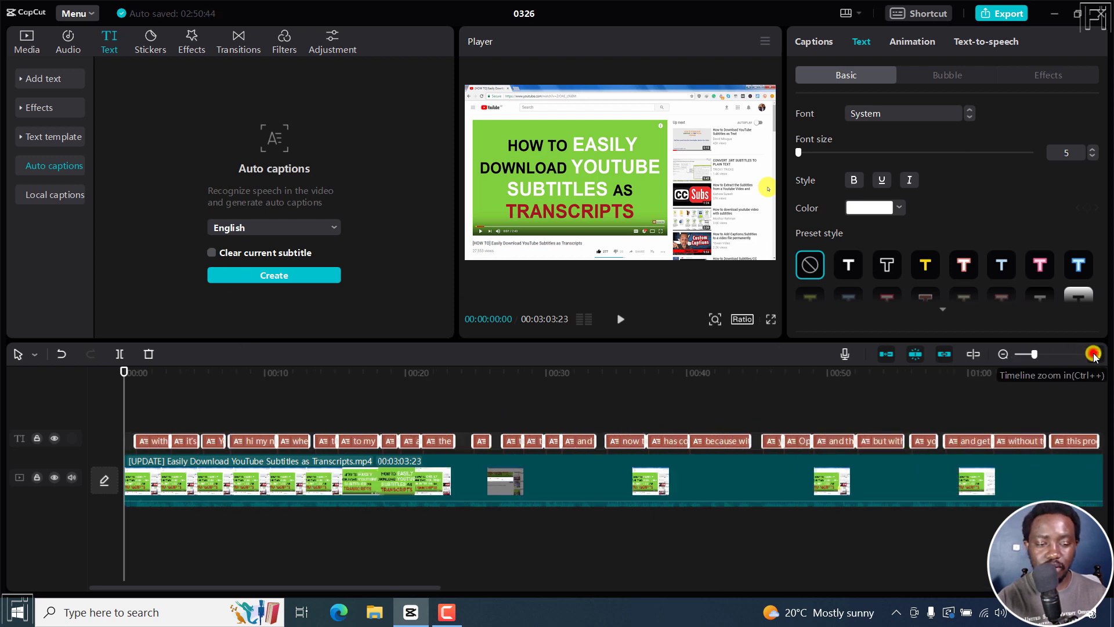
{"action": "left_click", "coordinate": [177, 371]}
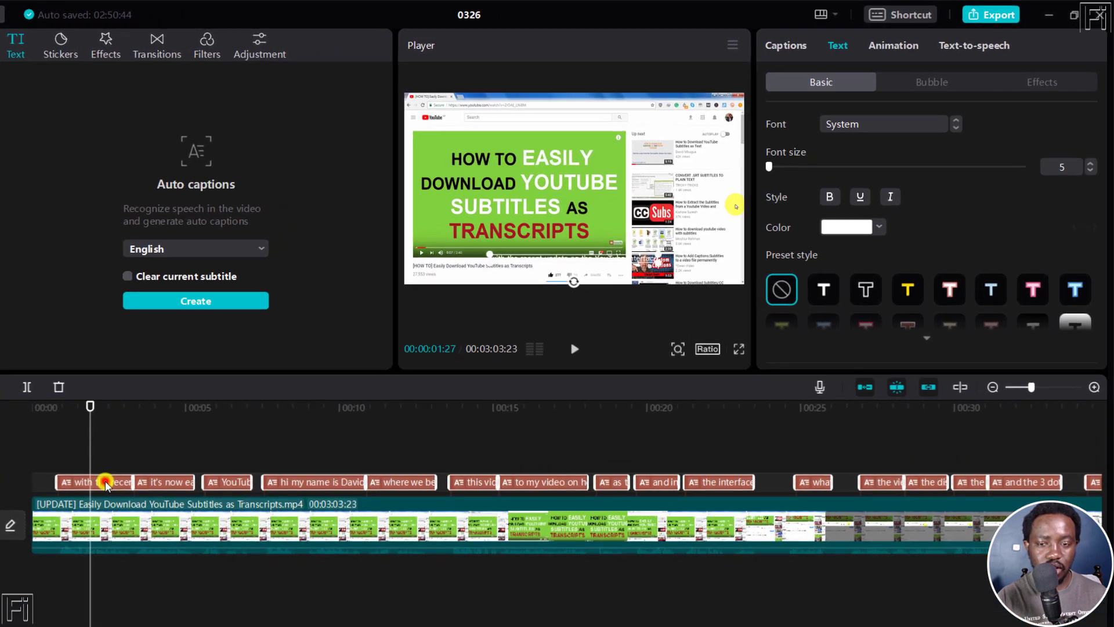
{"action": "left_click", "coordinate": [105, 483]}
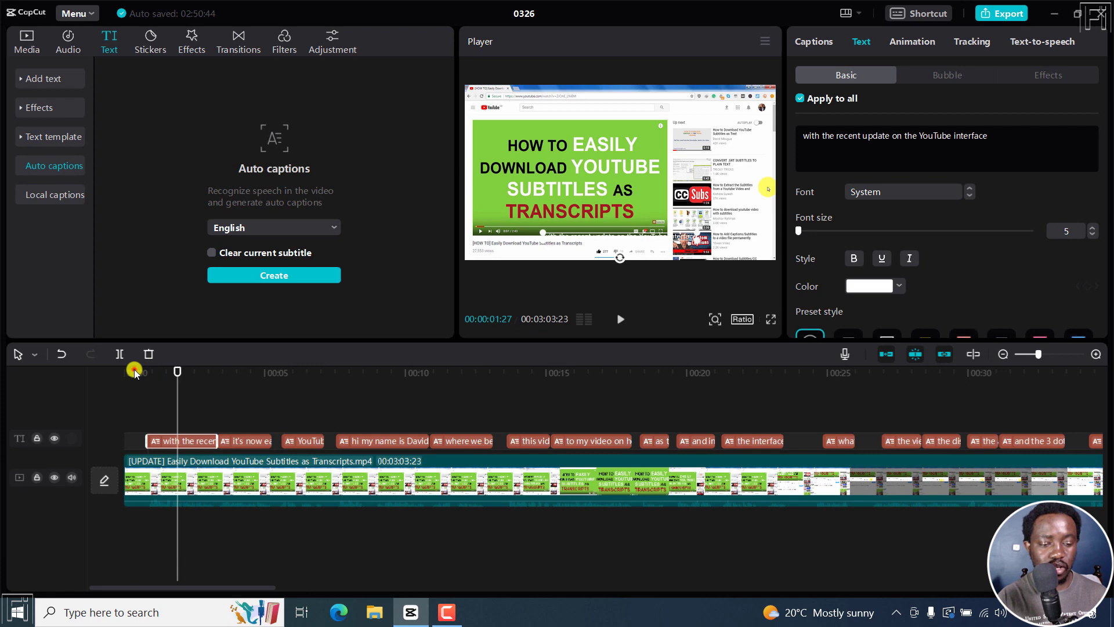
{"action": "left_click", "coordinate": [114, 377]}
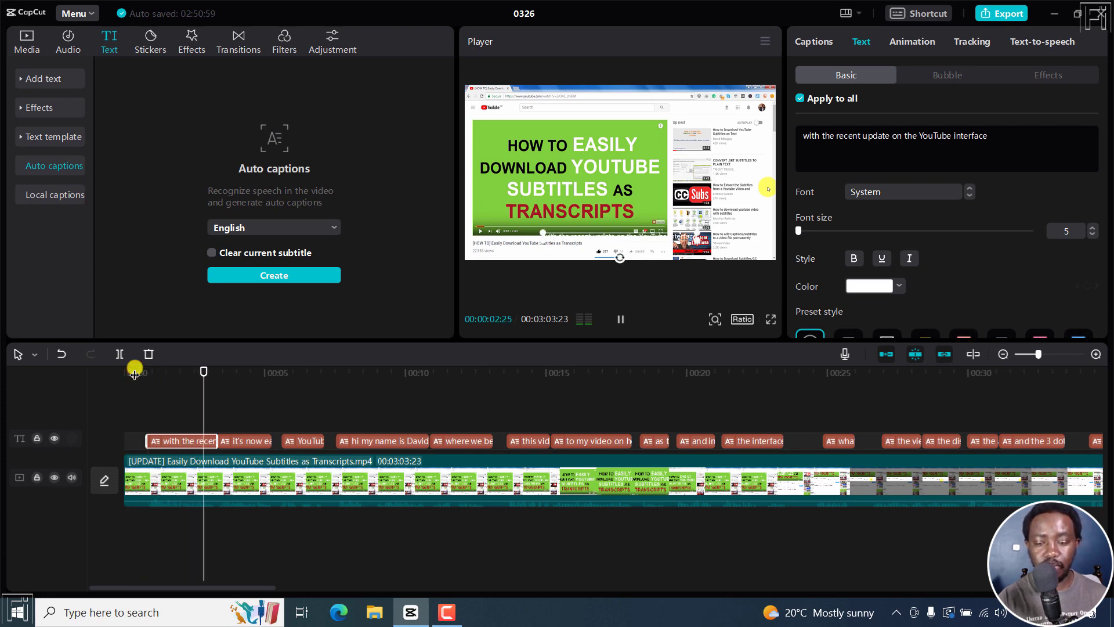
{"action": "key", "text": "space"}
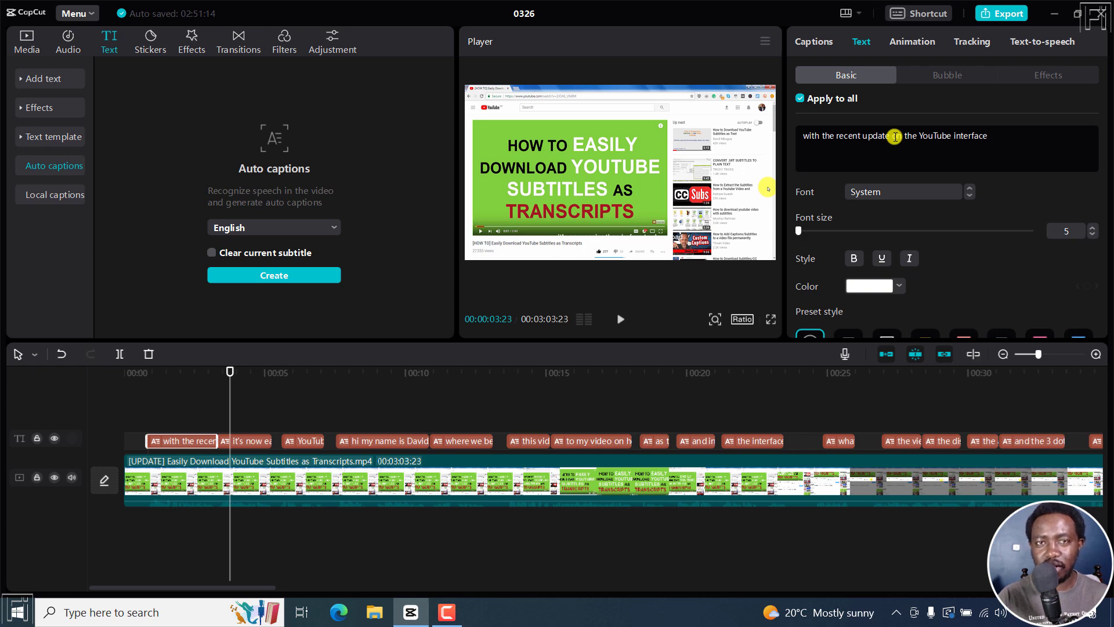
Step: Zoom the timeline fully out and marquee-select the caption clips
{"action": "left_click", "coordinate": [1005, 355]}
{"action": "left_click", "coordinate": [1007, 354]}
{"action": "left_click", "coordinate": [1007, 357]}
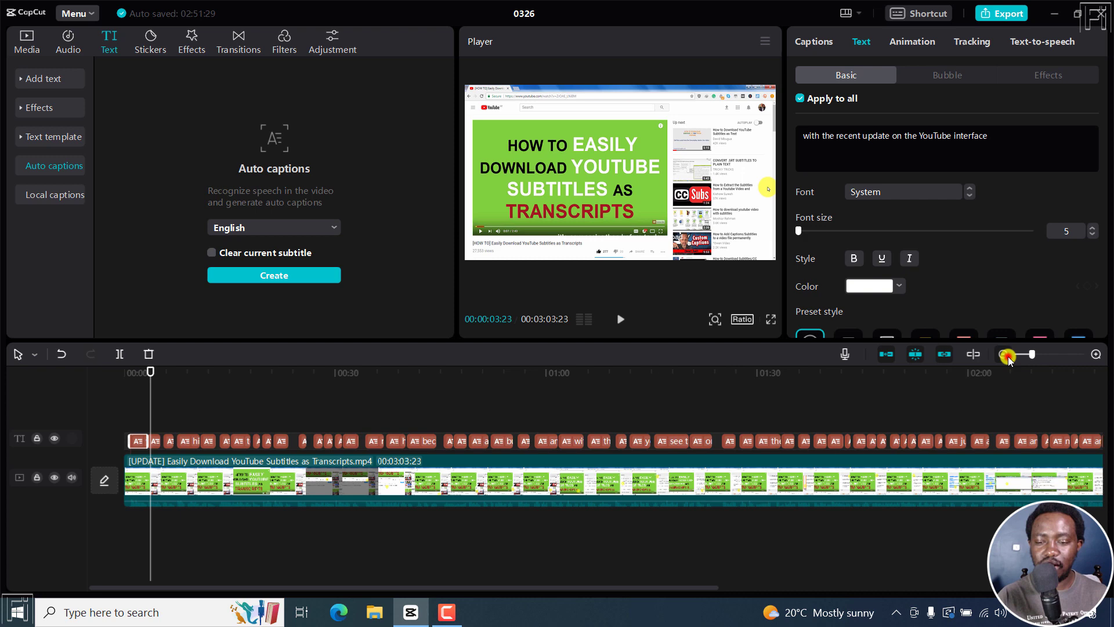
{"action": "left_click", "coordinate": [1007, 355]}
{"action": "left_click", "coordinate": [805, 439]}
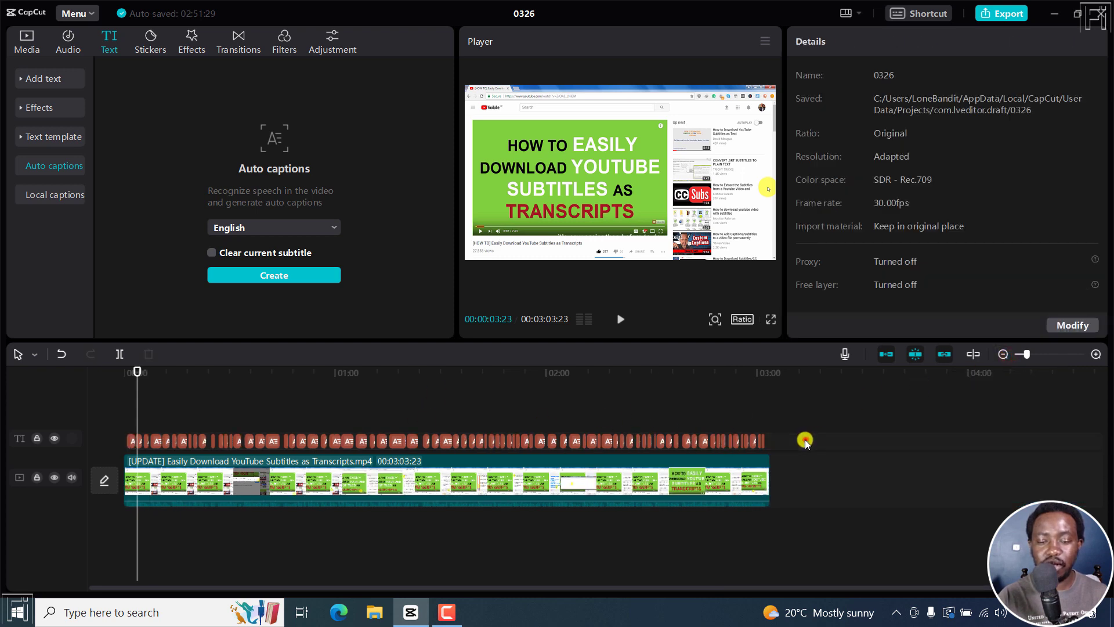
{"action": "left_click_drag", "start_coordinate": [805, 440], "coordinate": [109, 449]}
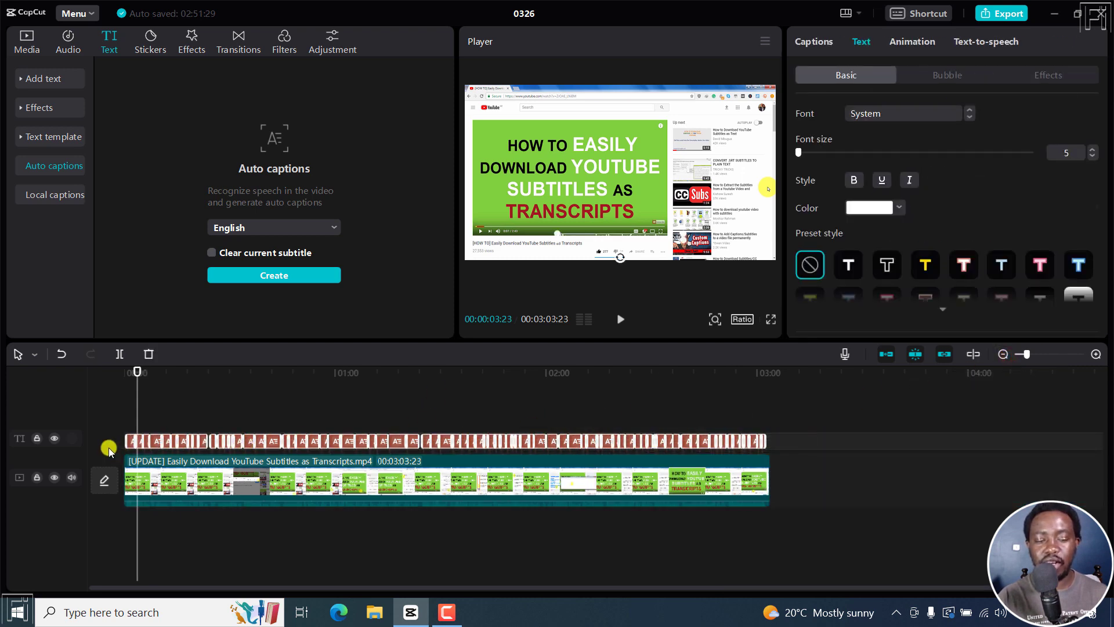
Step: Check the timeline's context options, then marquee-select every caption clip again
{"action": "right_click", "coordinate": [148, 441]}
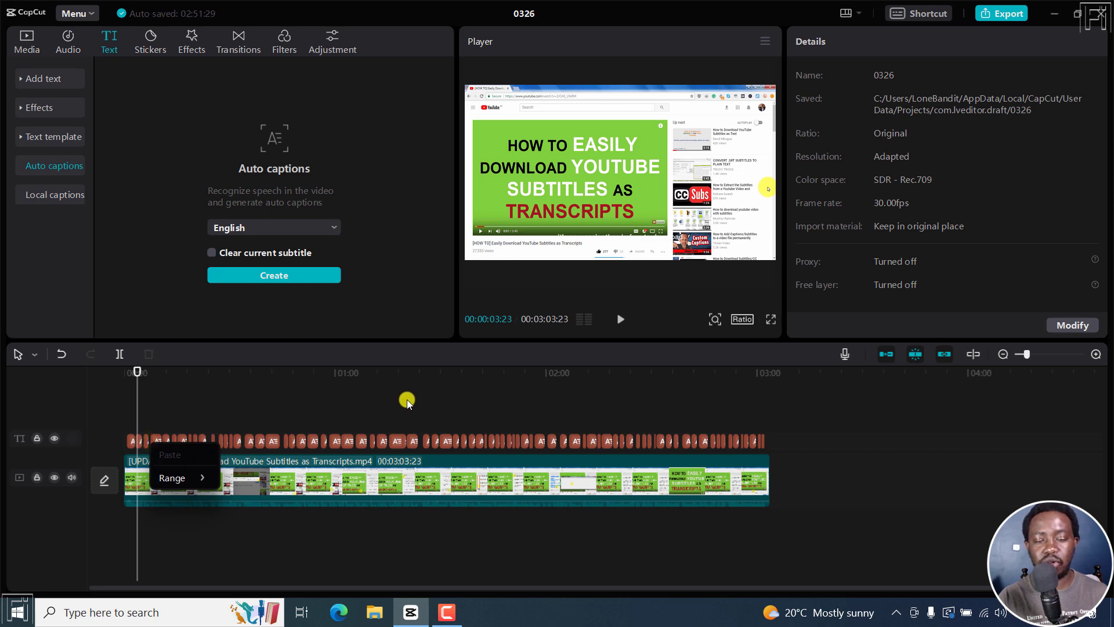
{"action": "left_click", "coordinate": [388, 405]}
{"action": "left_click_drag", "start_coordinate": [782, 441], "coordinate": [113, 447]}
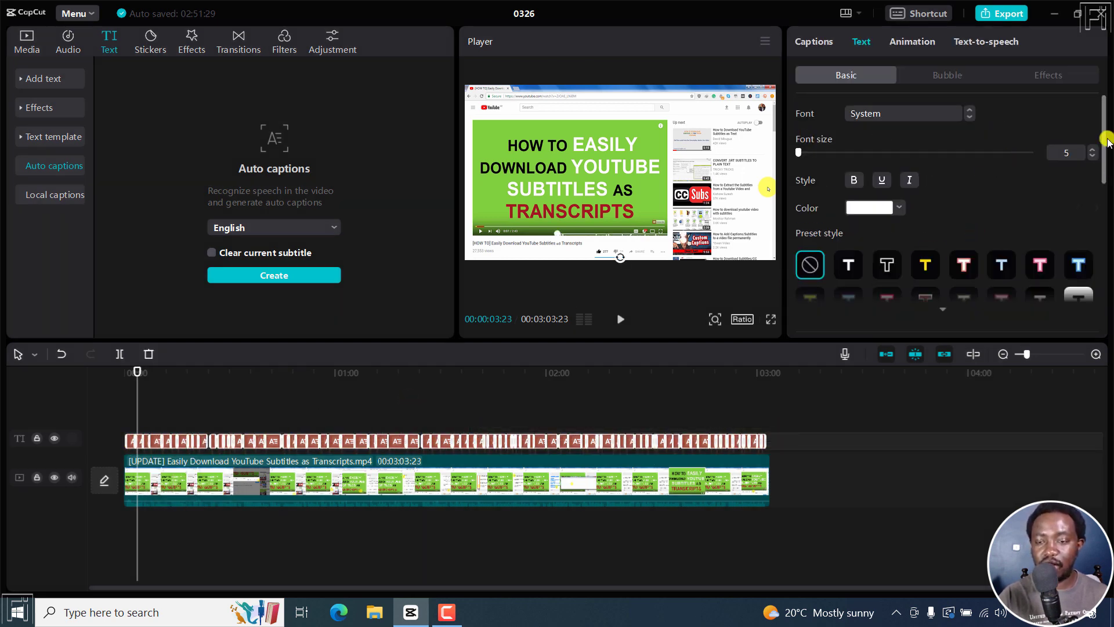
{"action": "left_click_drag", "start_coordinate": [1104, 125], "coordinate": [1108, 285]}
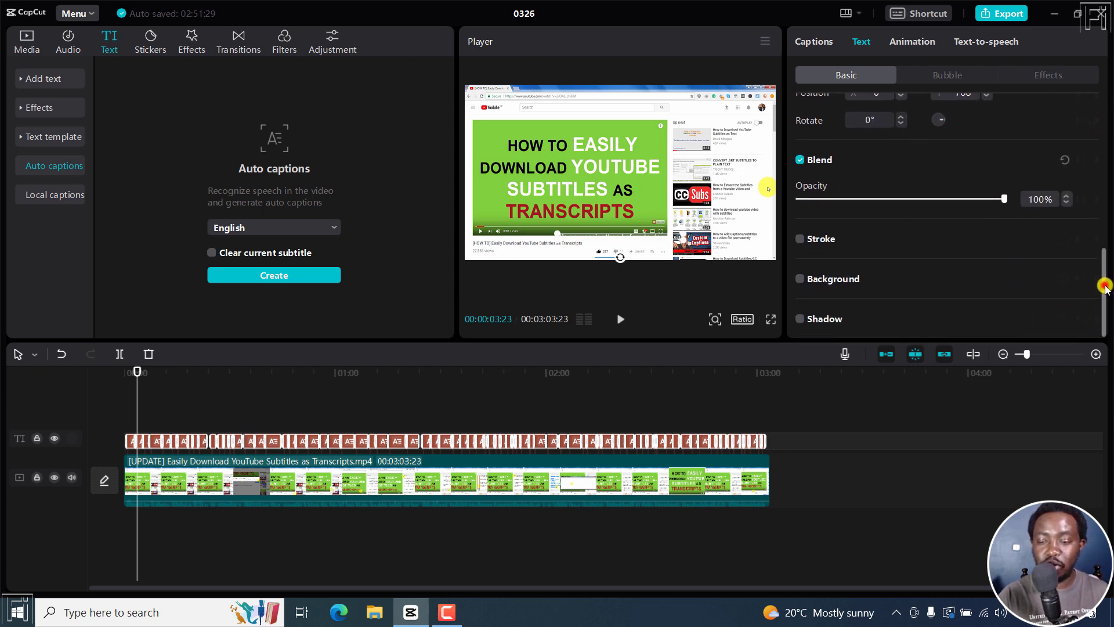
{"action": "scroll", "coordinate": [1105, 284], "scroll_direction": "up", "scroll_amount": 5}
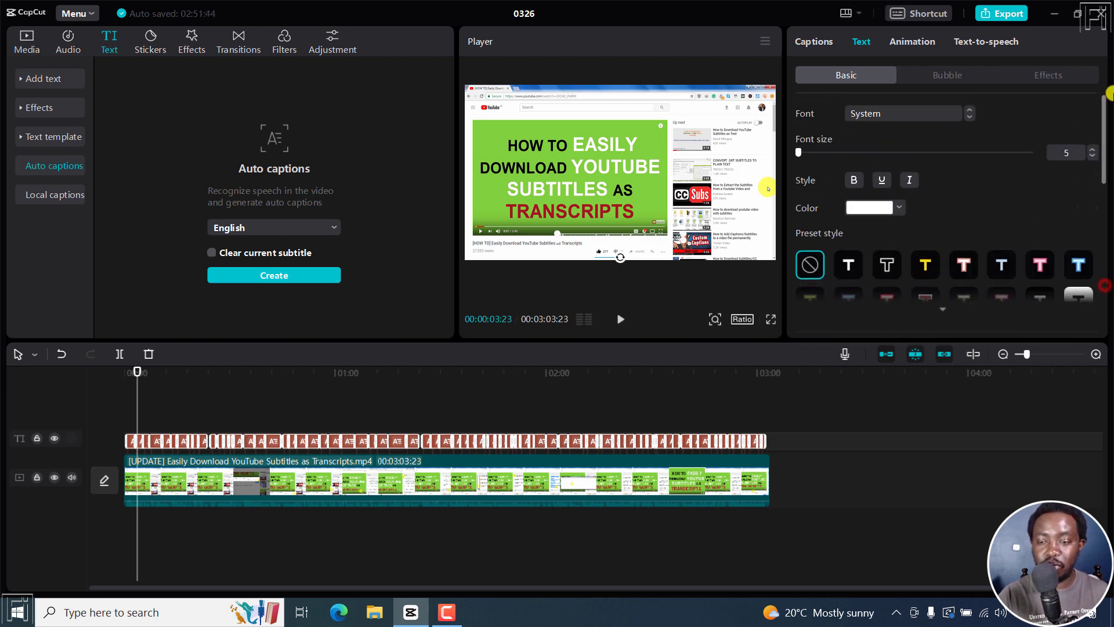
Step: Export only the captions, with video exporting off, as an SRT titled 'Exported SRT'
{"action": "left_click", "coordinate": [1004, 14]}
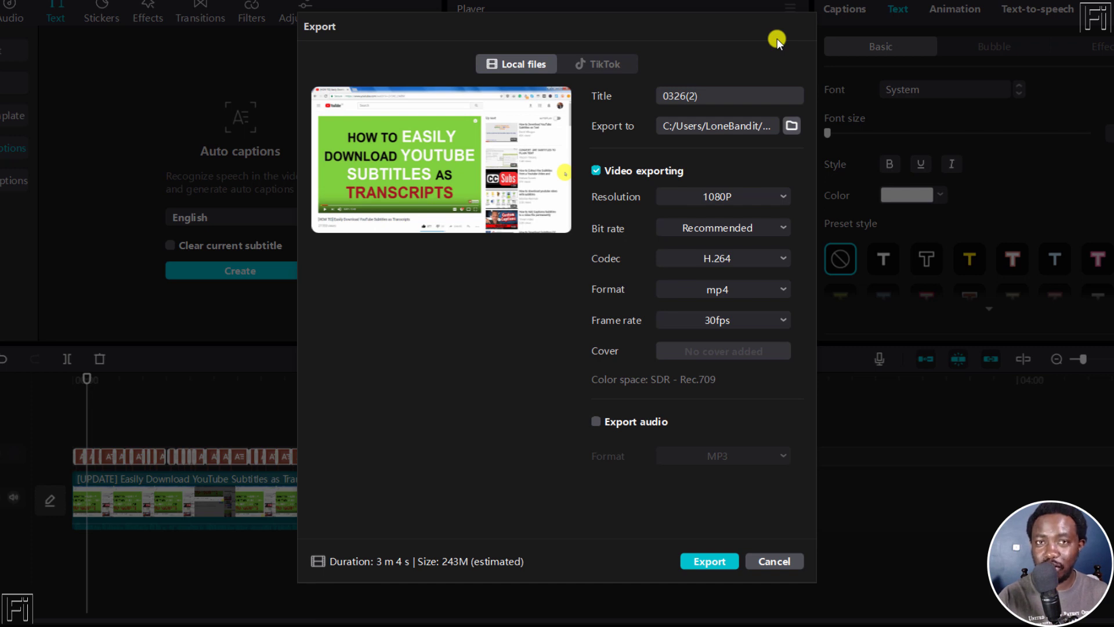
{"action": "left_click", "coordinate": [595, 171]}
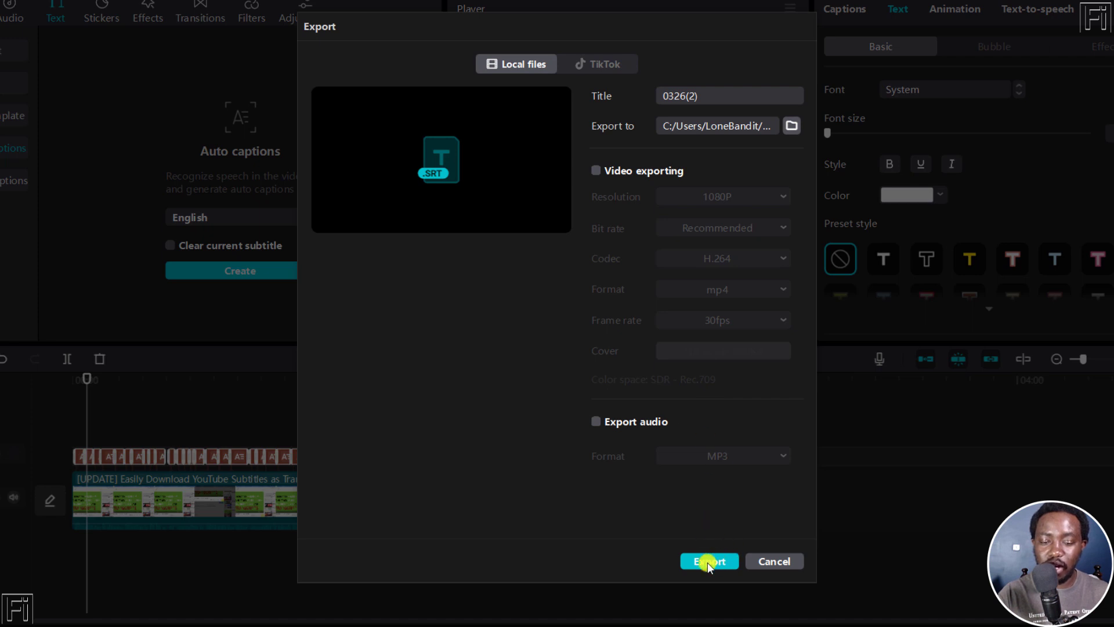
{"action": "left_click", "coordinate": [713, 94]}
{"action": "key", "text": "ctrl+a"}
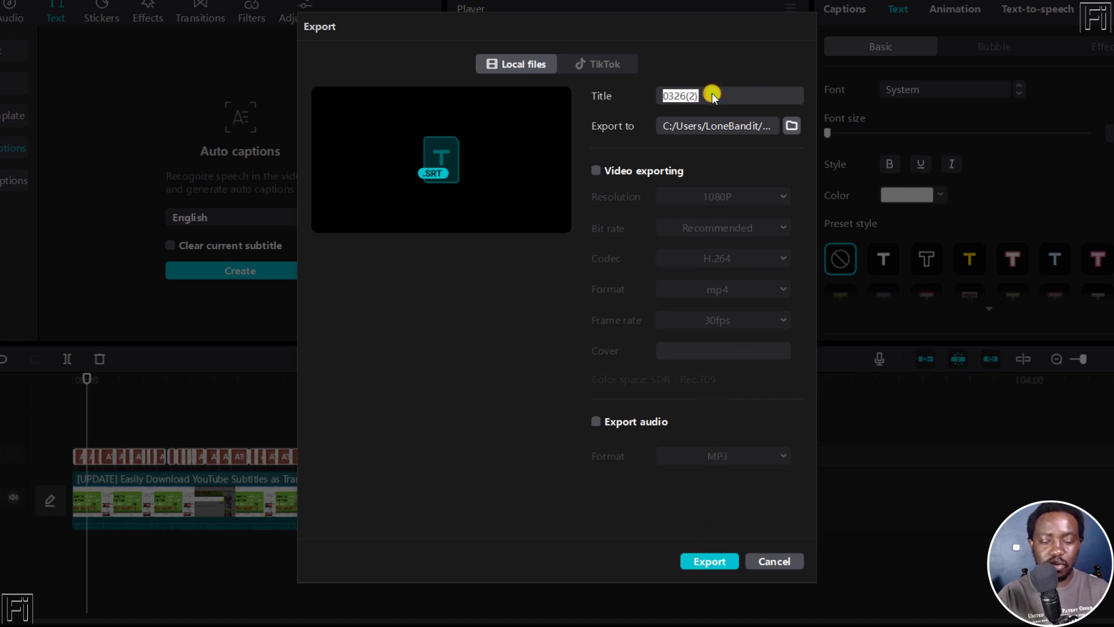
{"action": "type", "text": "Exported SRT"}
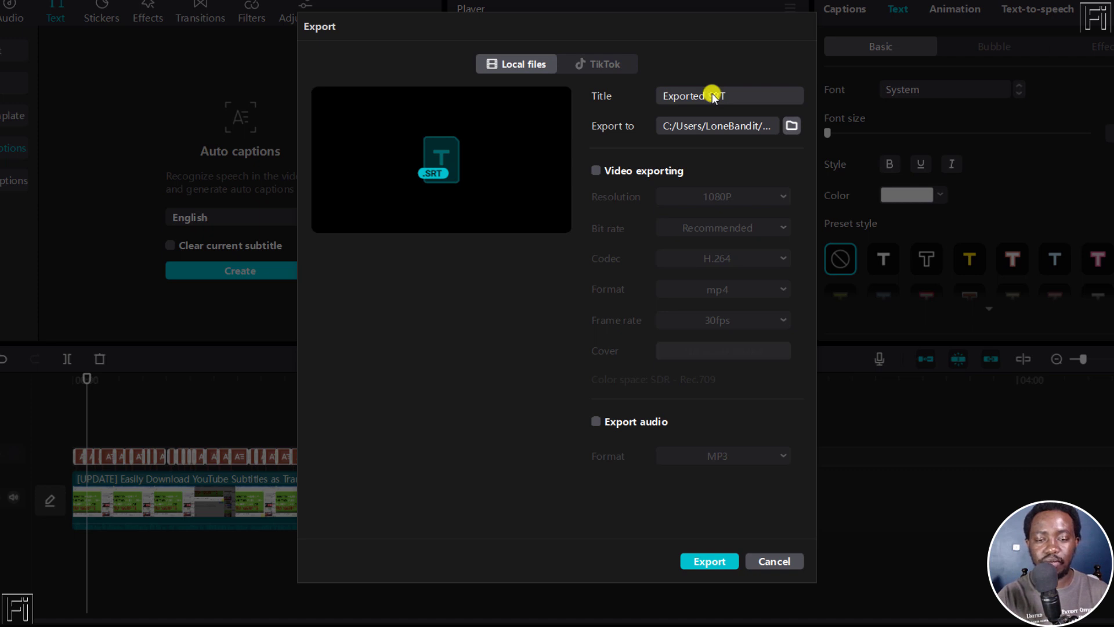
{"action": "left_click", "coordinate": [700, 559]}
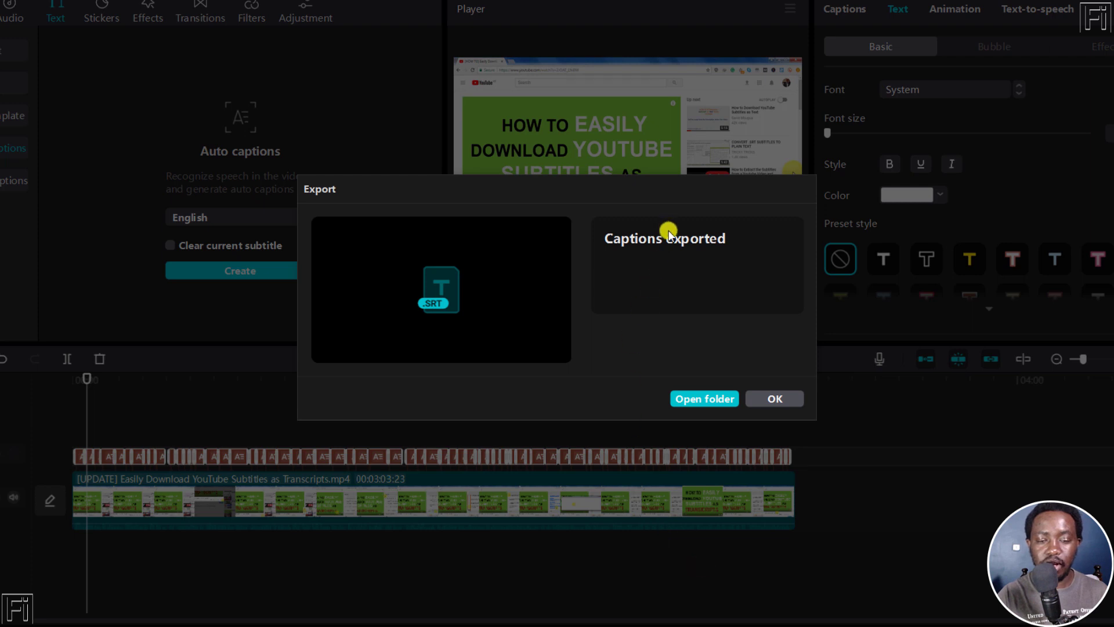
Step: Open Exported SRT from its output folder in Notepad, then minimize Explorer and return to CapCut
{"action": "left_click", "coordinate": [695, 403]}
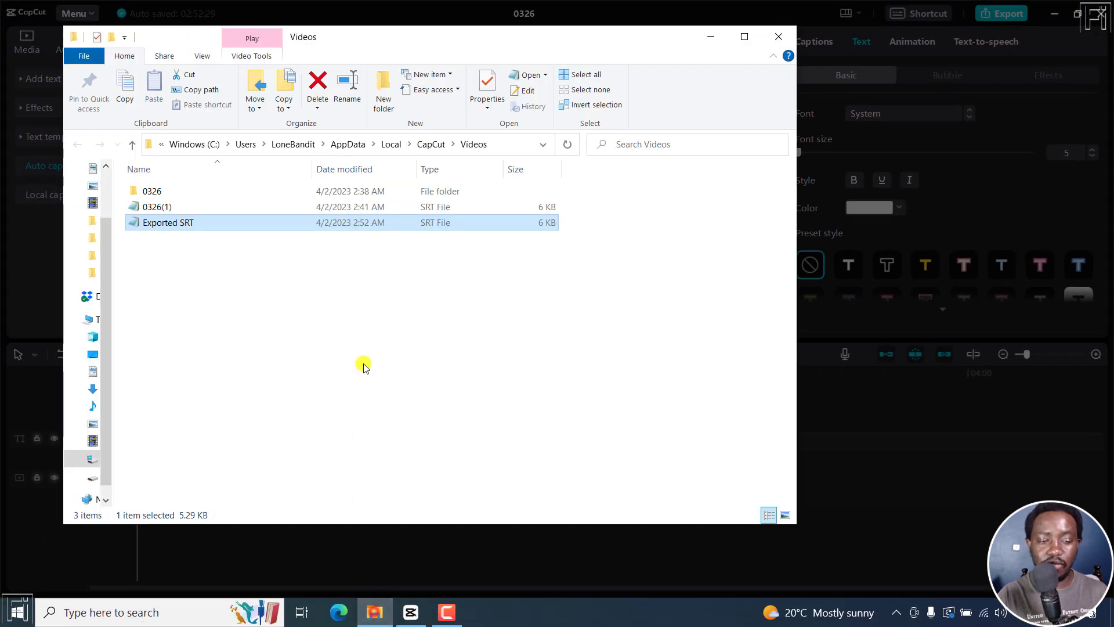
{"action": "double_click", "coordinate": [158, 223]}
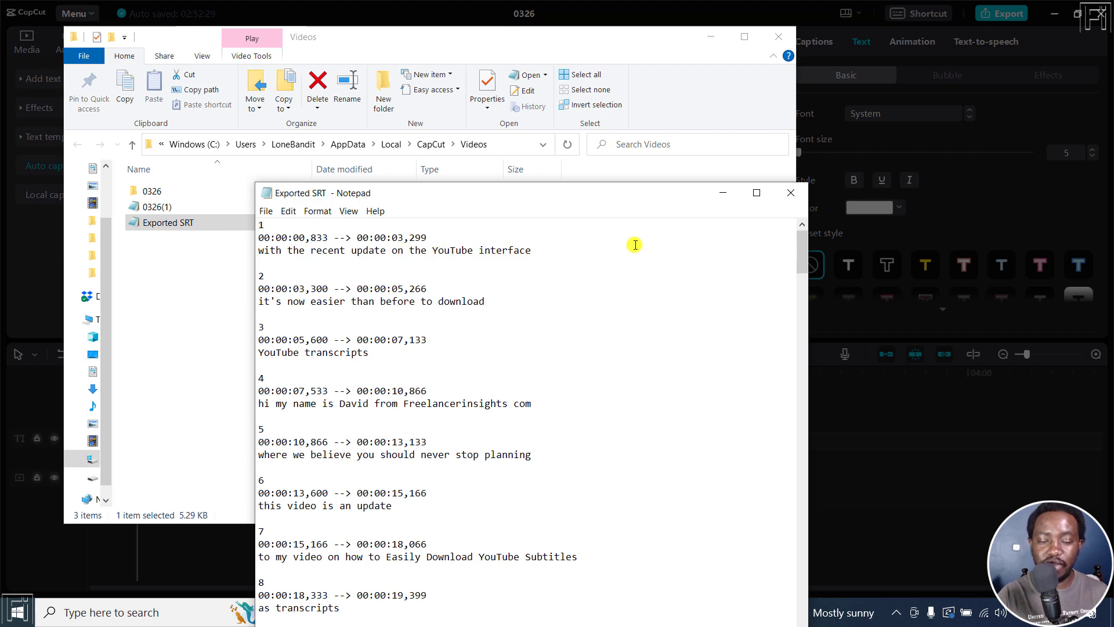
{"action": "left_click", "coordinate": [710, 37]}
{"action": "left_click", "coordinate": [710, 37]}
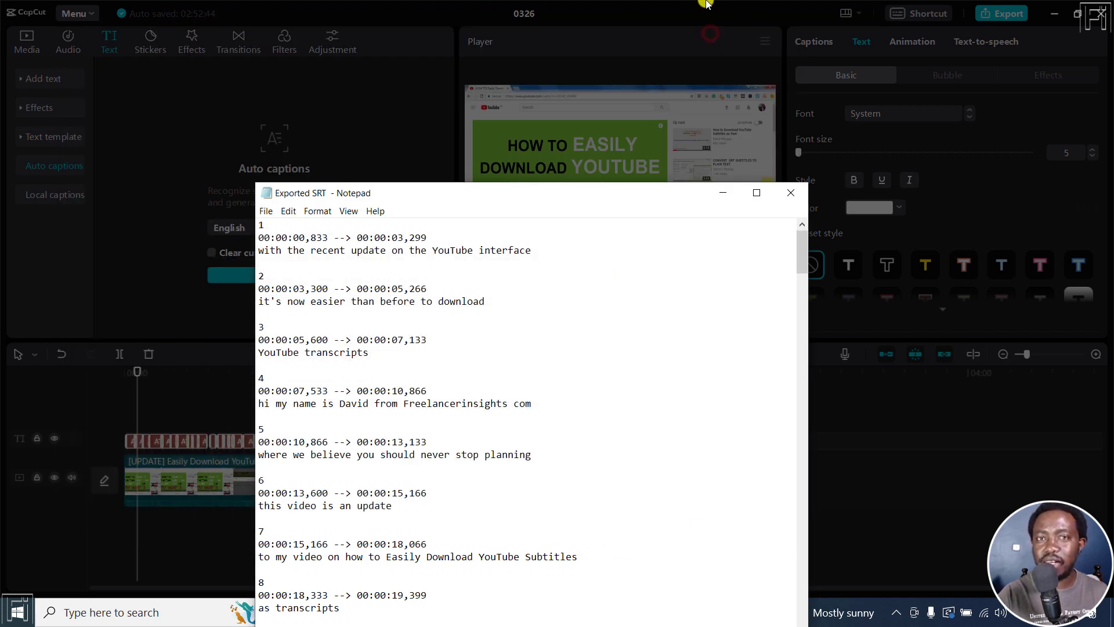
{"action": "left_click", "coordinate": [706, 3]}
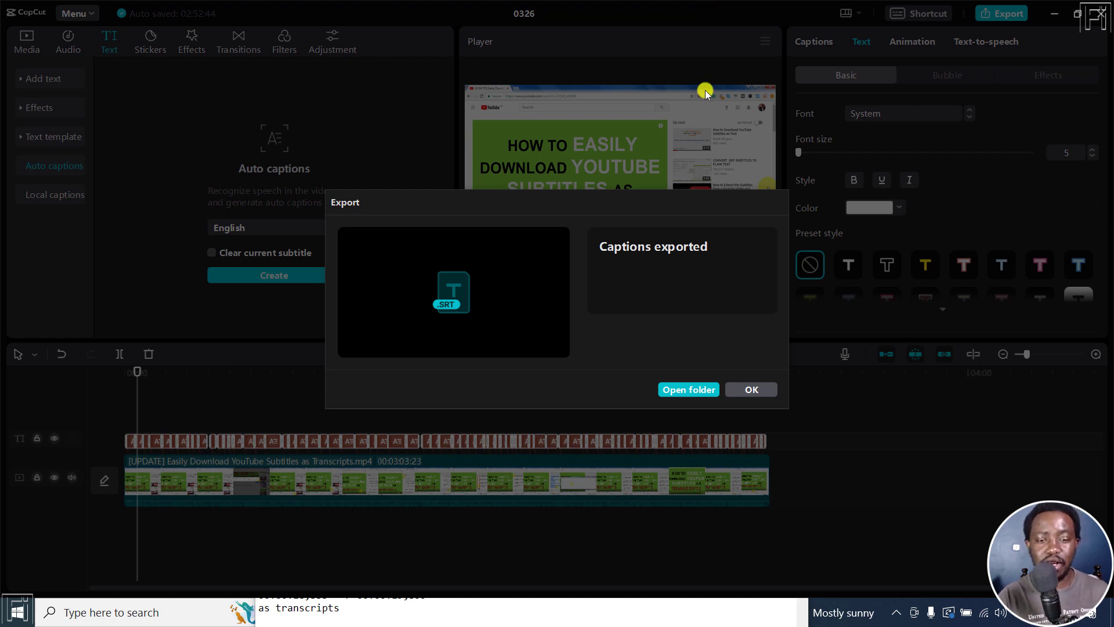
Step: Dismiss the export confirmation, then view and close the About window showing version 1.6.1
{"action": "left_click", "coordinate": [751, 389]}
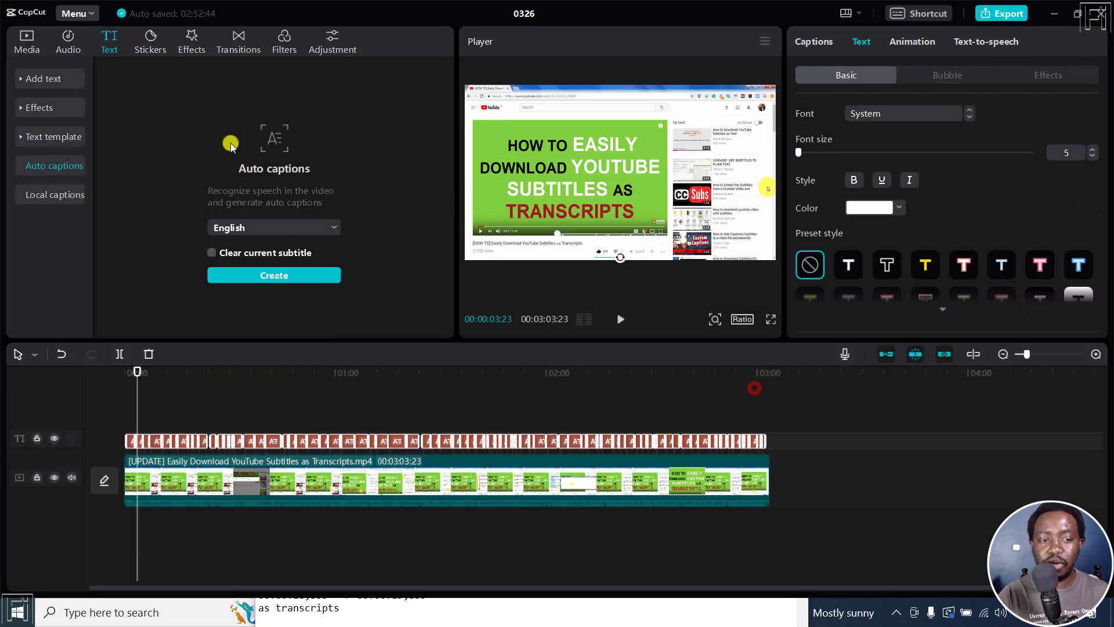
{"action": "left_click", "coordinate": [81, 12]}
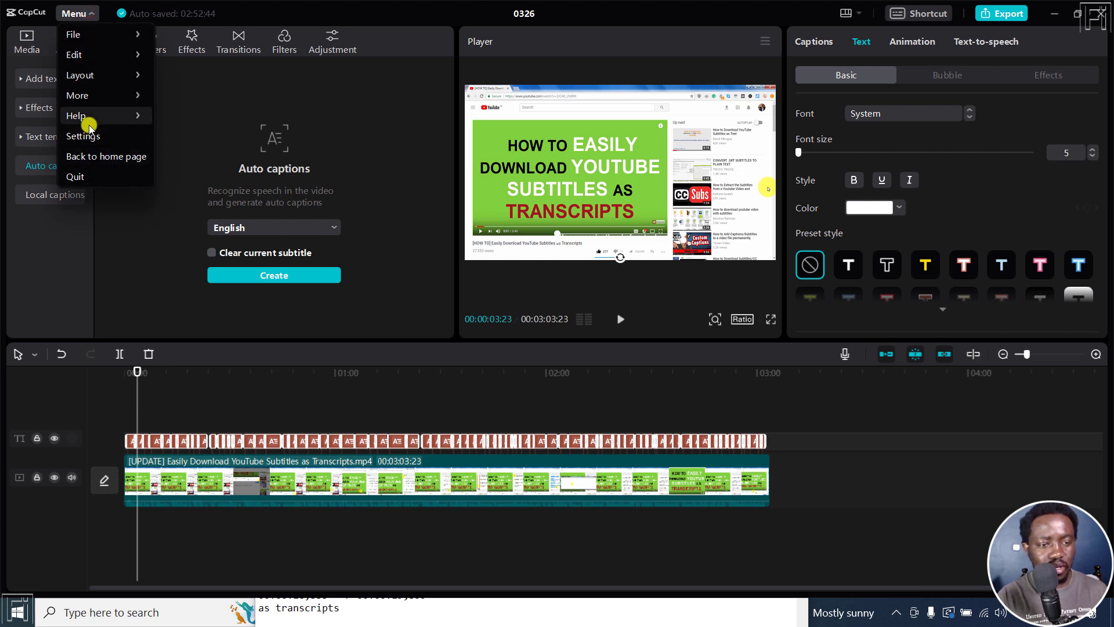
{"action": "mouse_move", "coordinate": [87, 115]}
{"action": "left_click", "coordinate": [177, 156]}
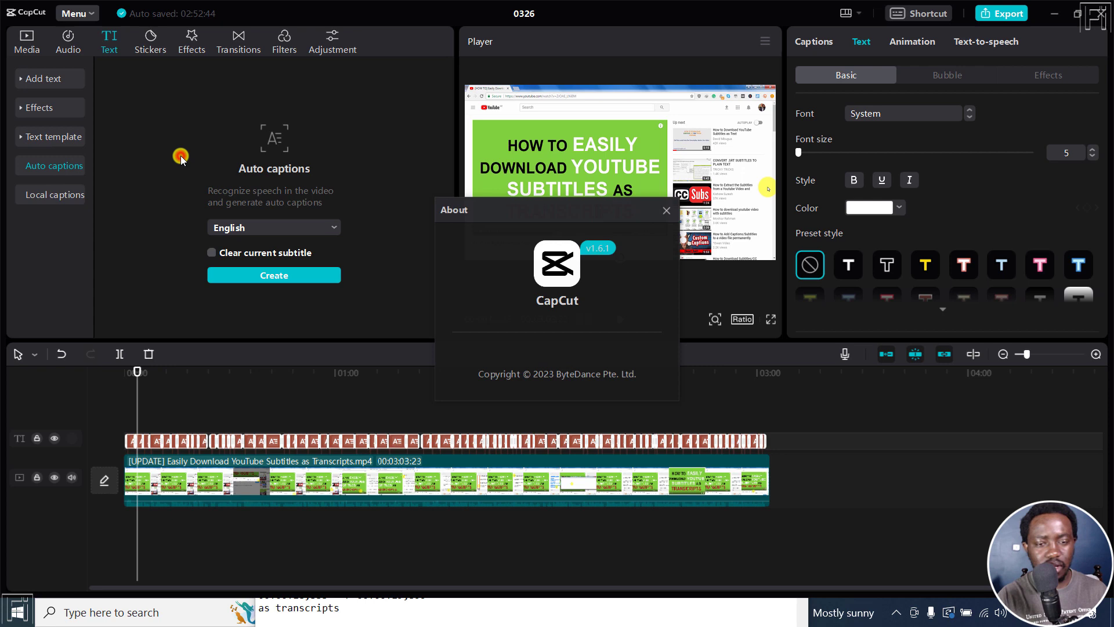
{"action": "left_click", "coordinate": [667, 210]}
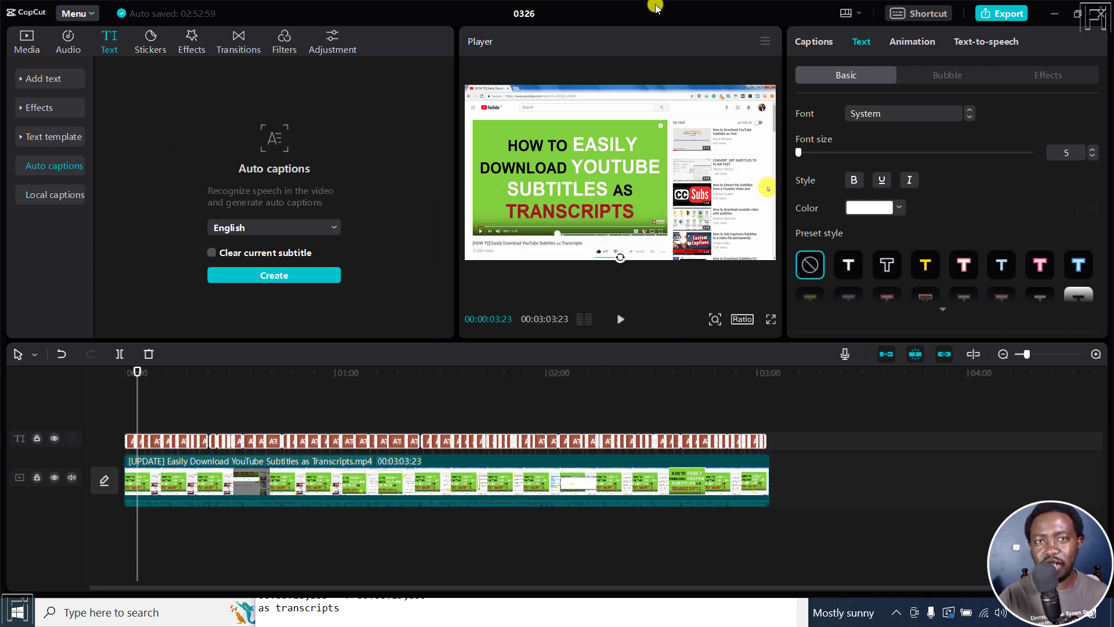